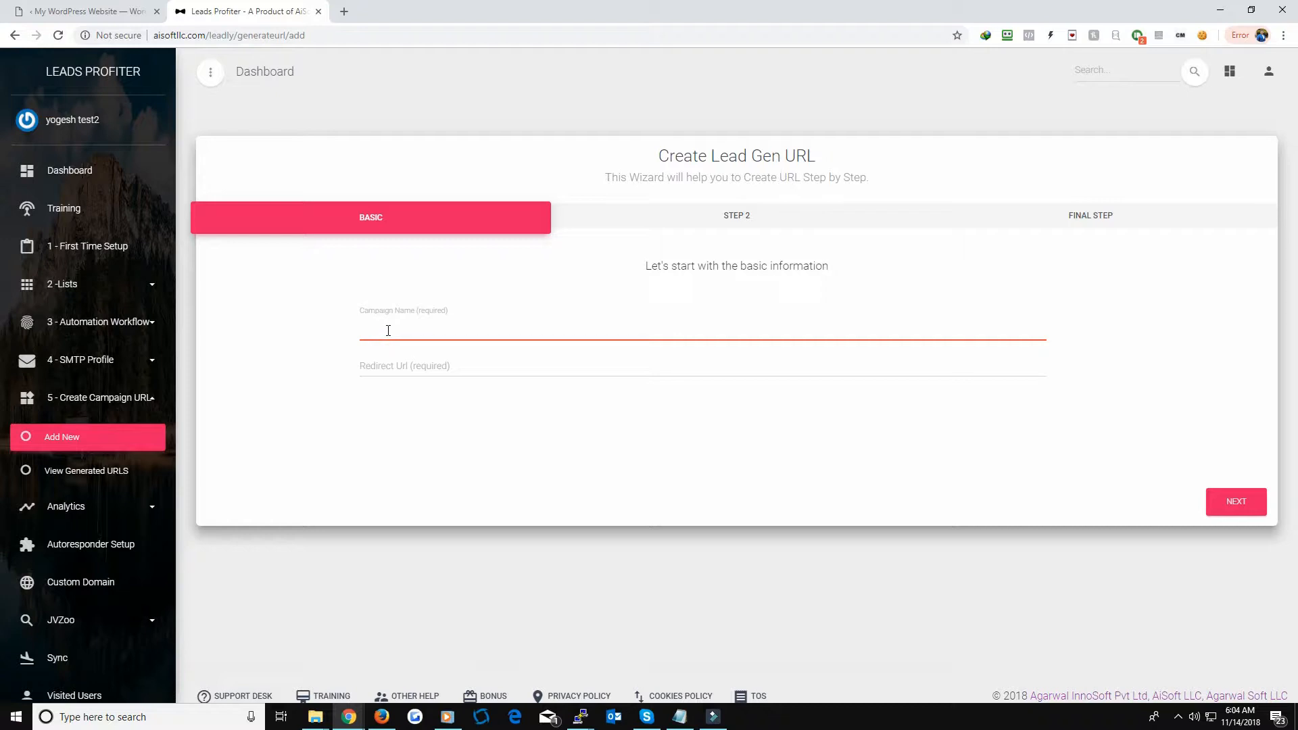
type("My")
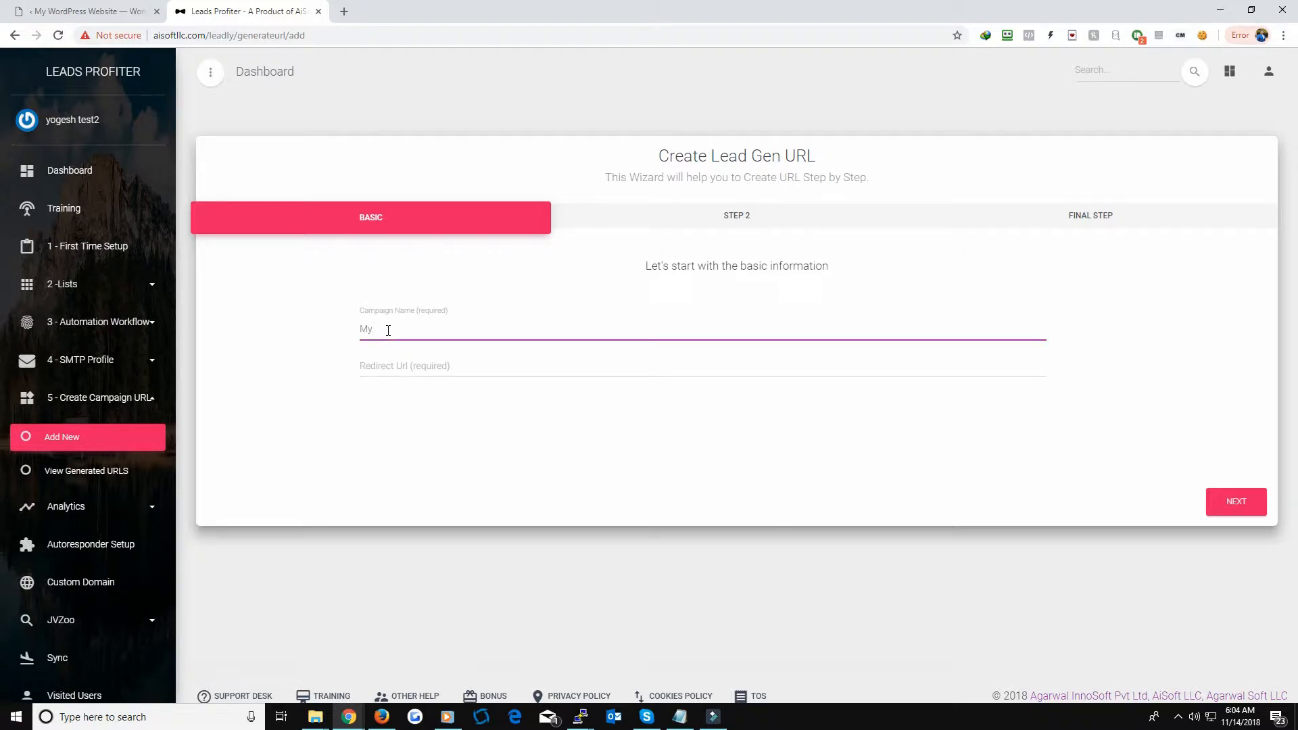
type(" First Campaign")
key("Tab")
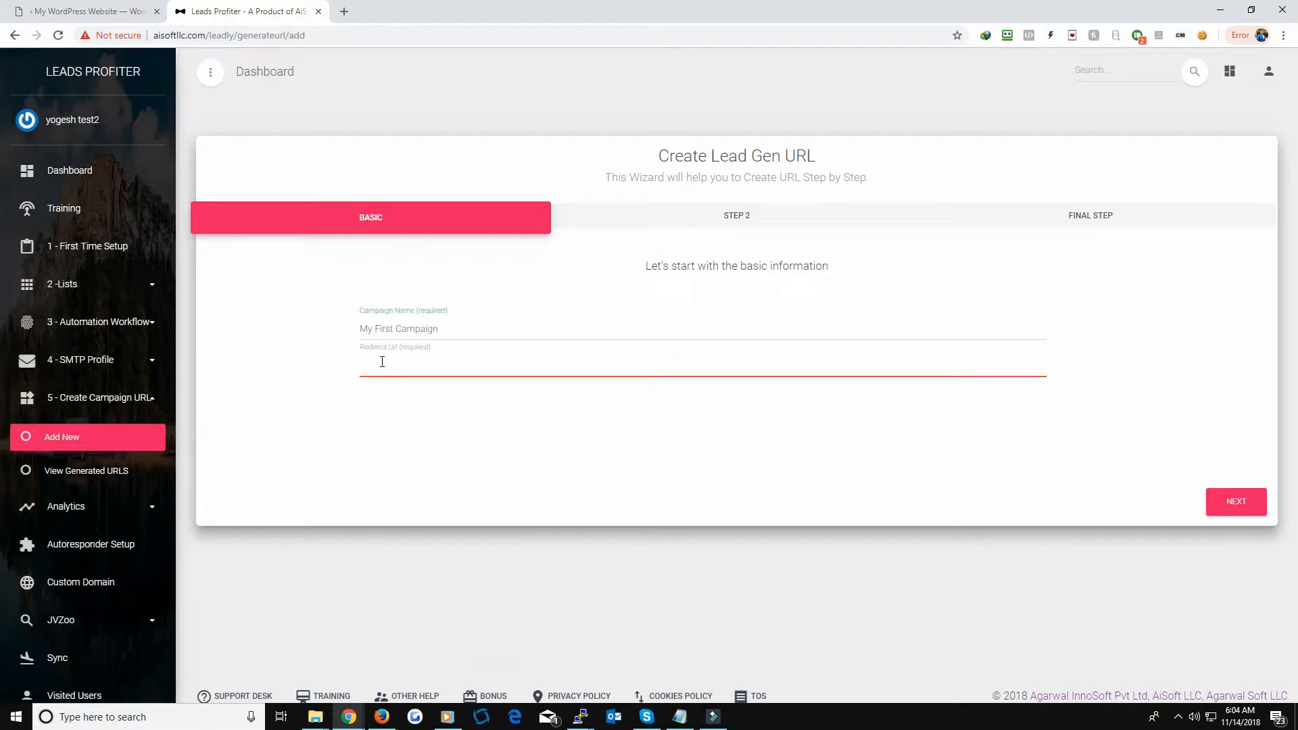
left_click(379, 363)
type("http://ai")
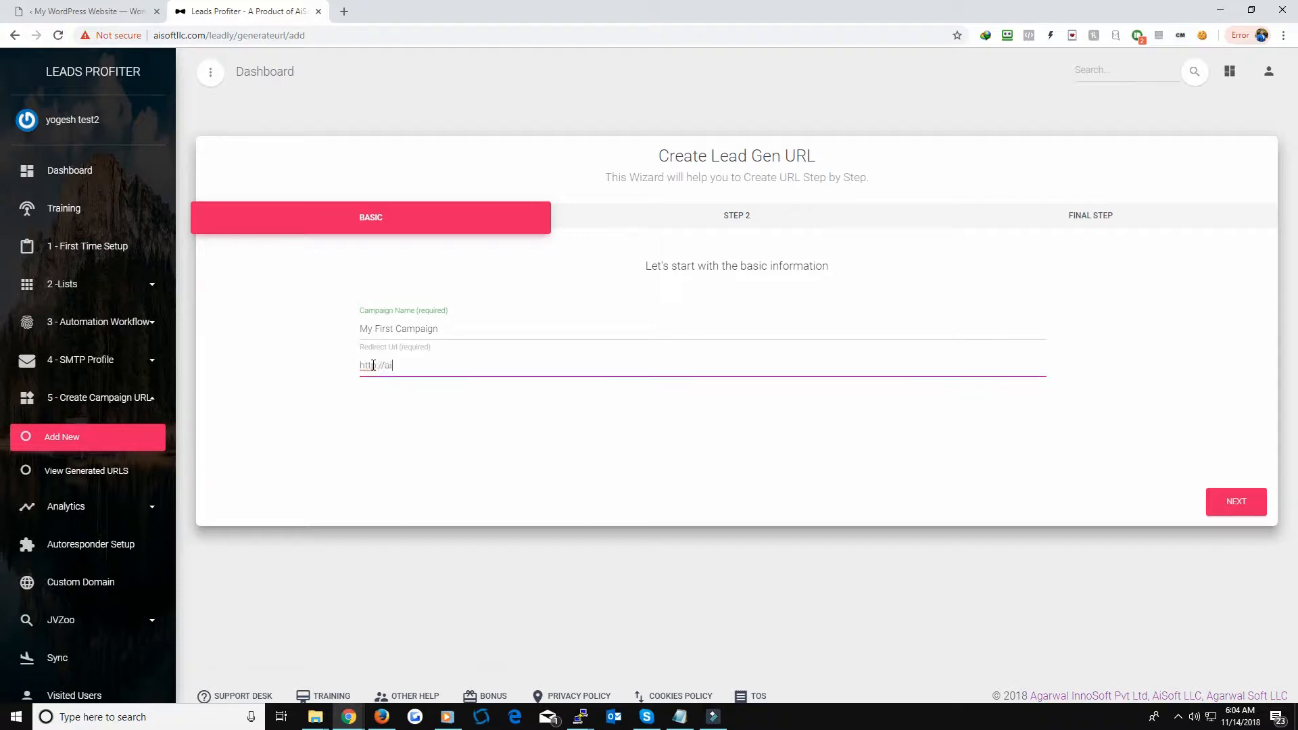
type("softllc.com")
left_click(1225, 508)
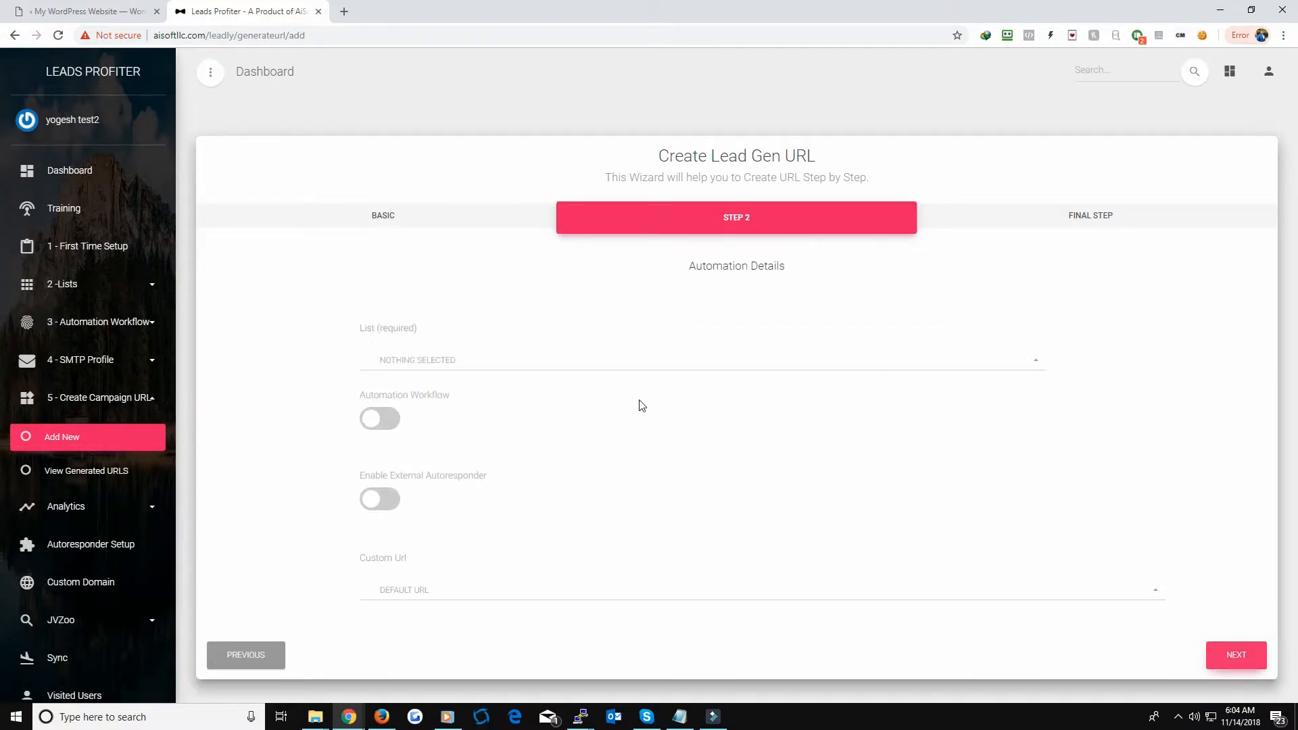
Step: Choose "testig list (dsfdsfdsf)" as the campaign's required list
scroll(637, 403, "down", 2)
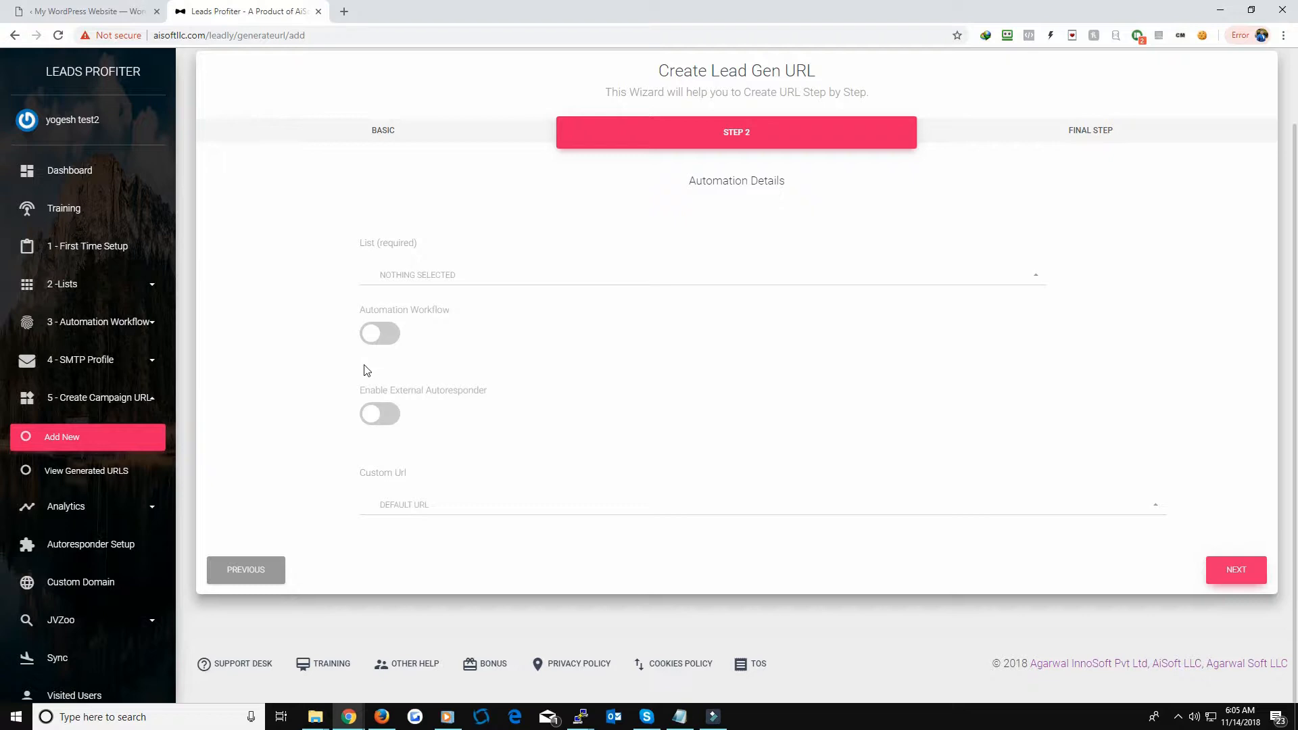
left_click(436, 278)
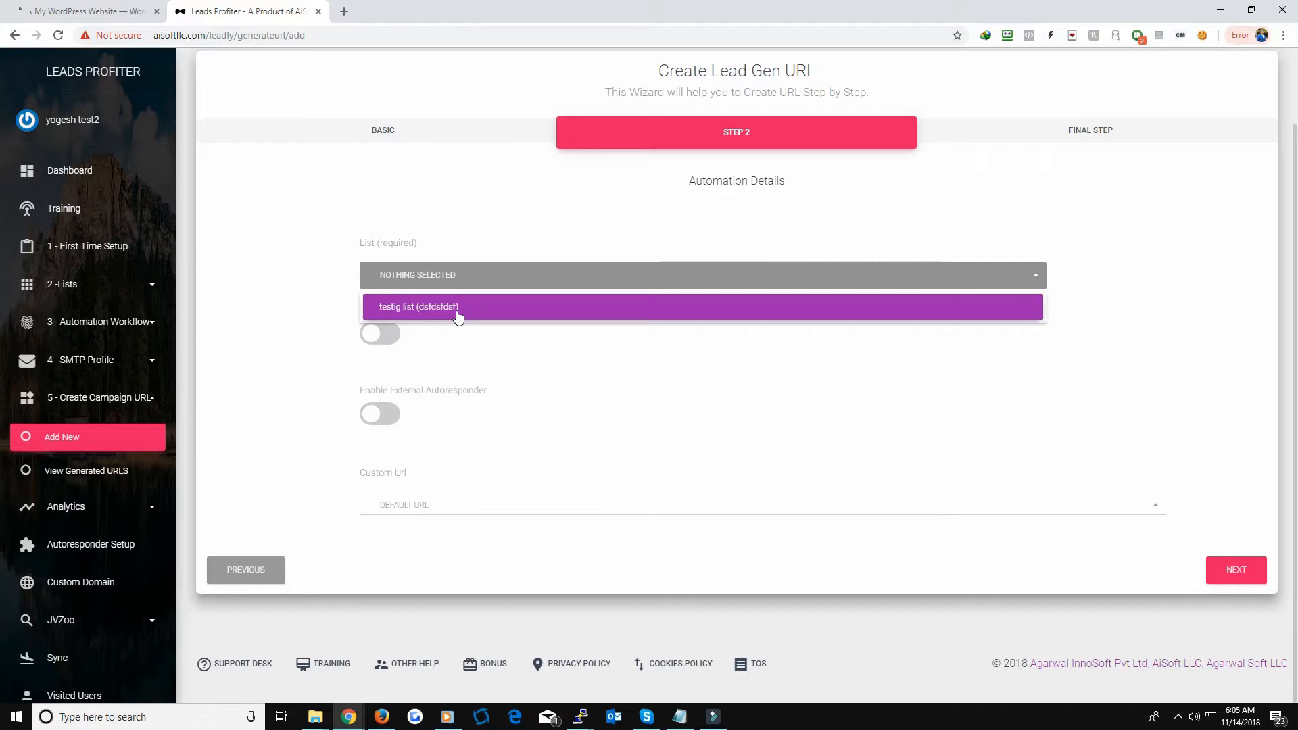
left_click(403, 310)
left_click(301, 314)
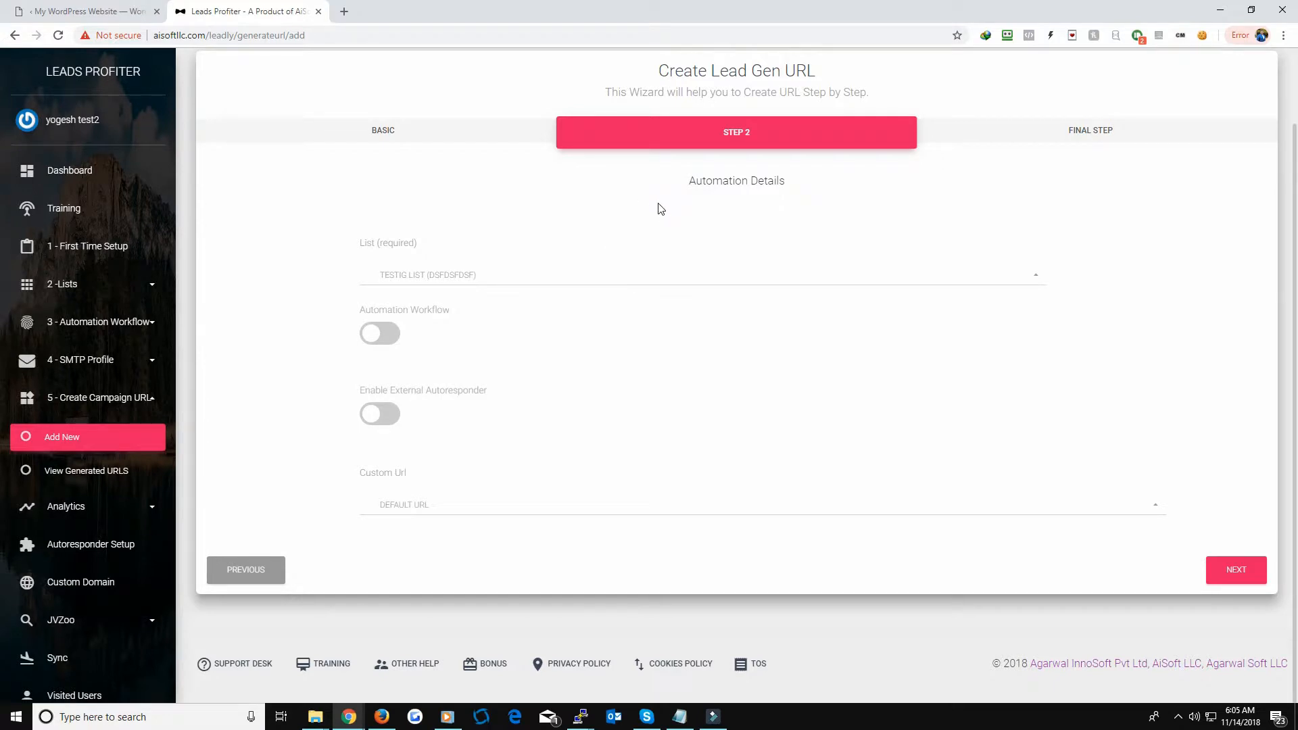
Step: Enable the automation workflow with Affiliate Product 1 as the workflow and mail.agarwalinnosoft.com as the SMTP profile
left_click(385, 336)
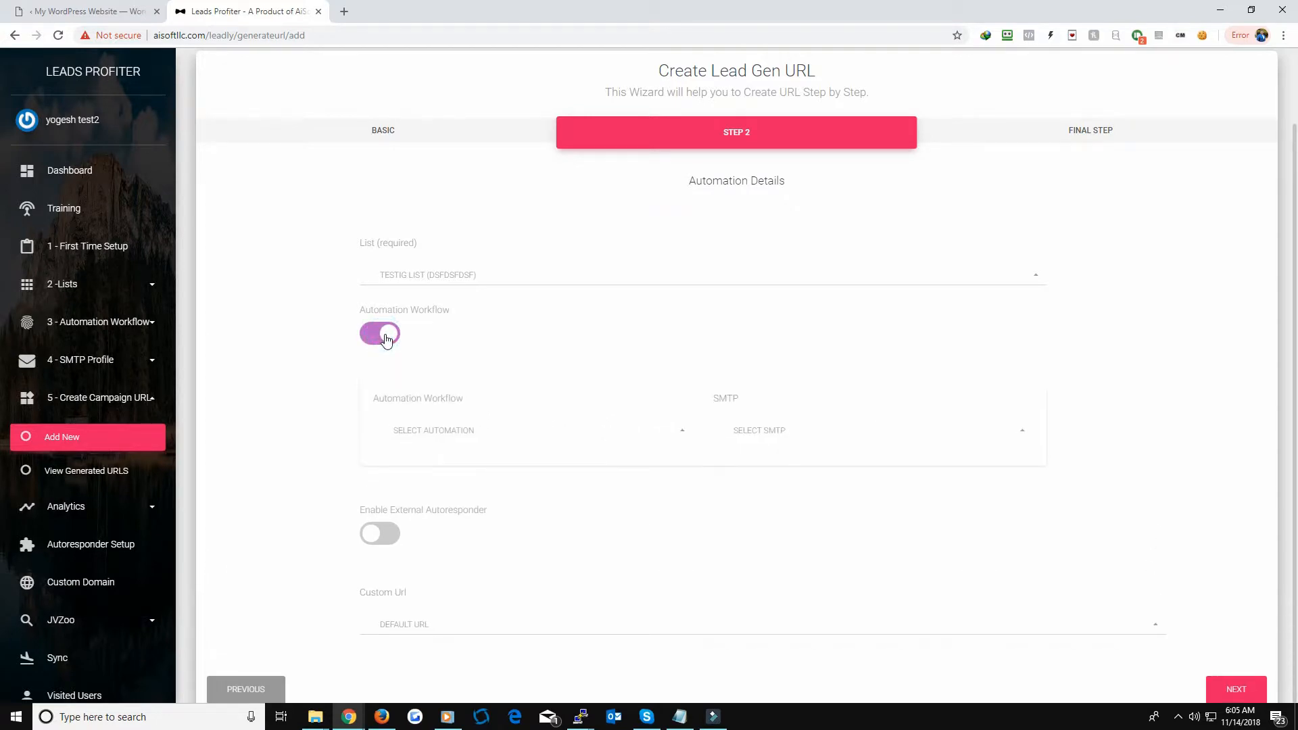
scroll(446, 432, "down", 1)
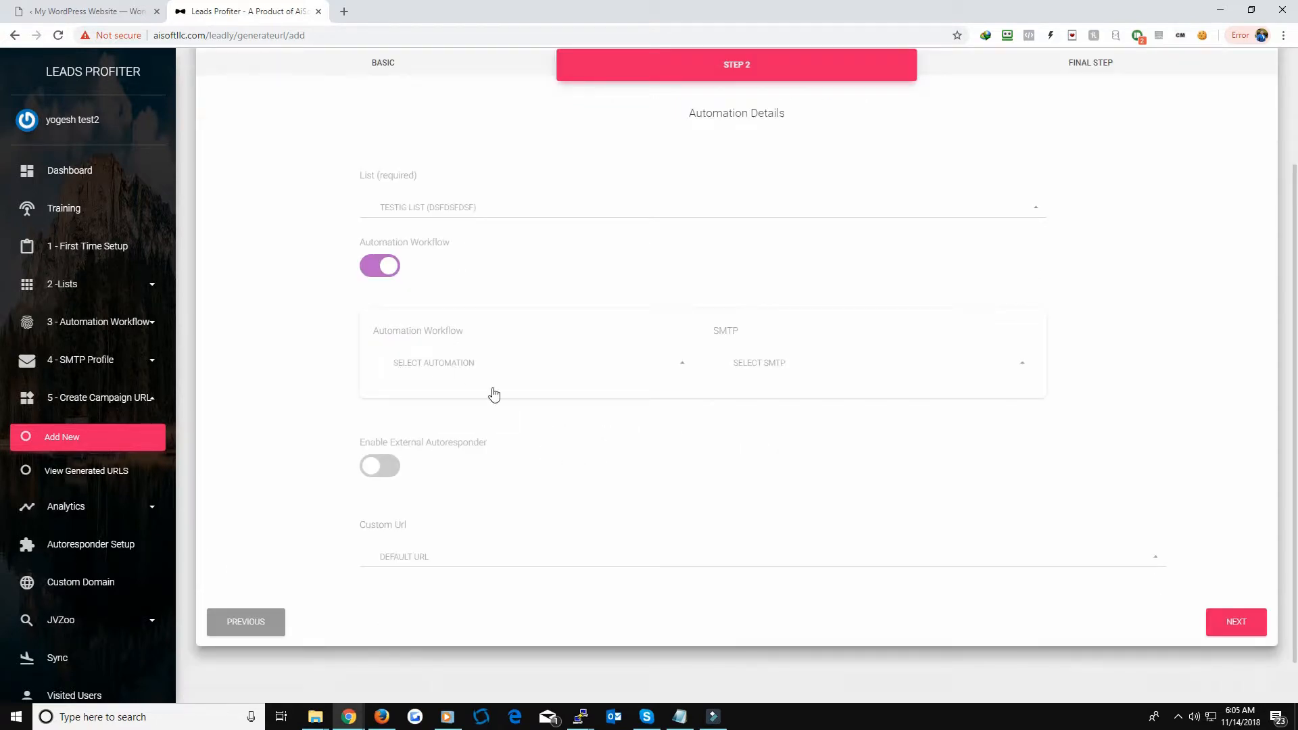
left_click(440, 367)
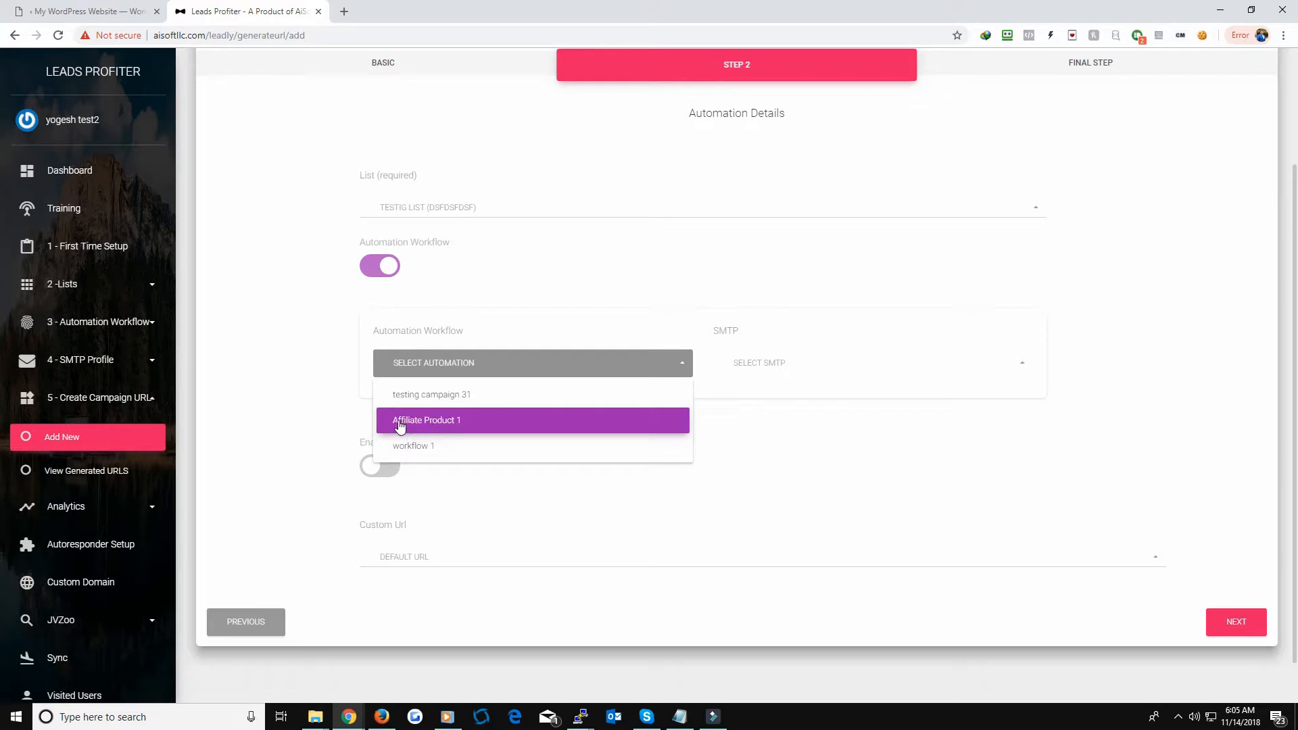
left_click(436, 424)
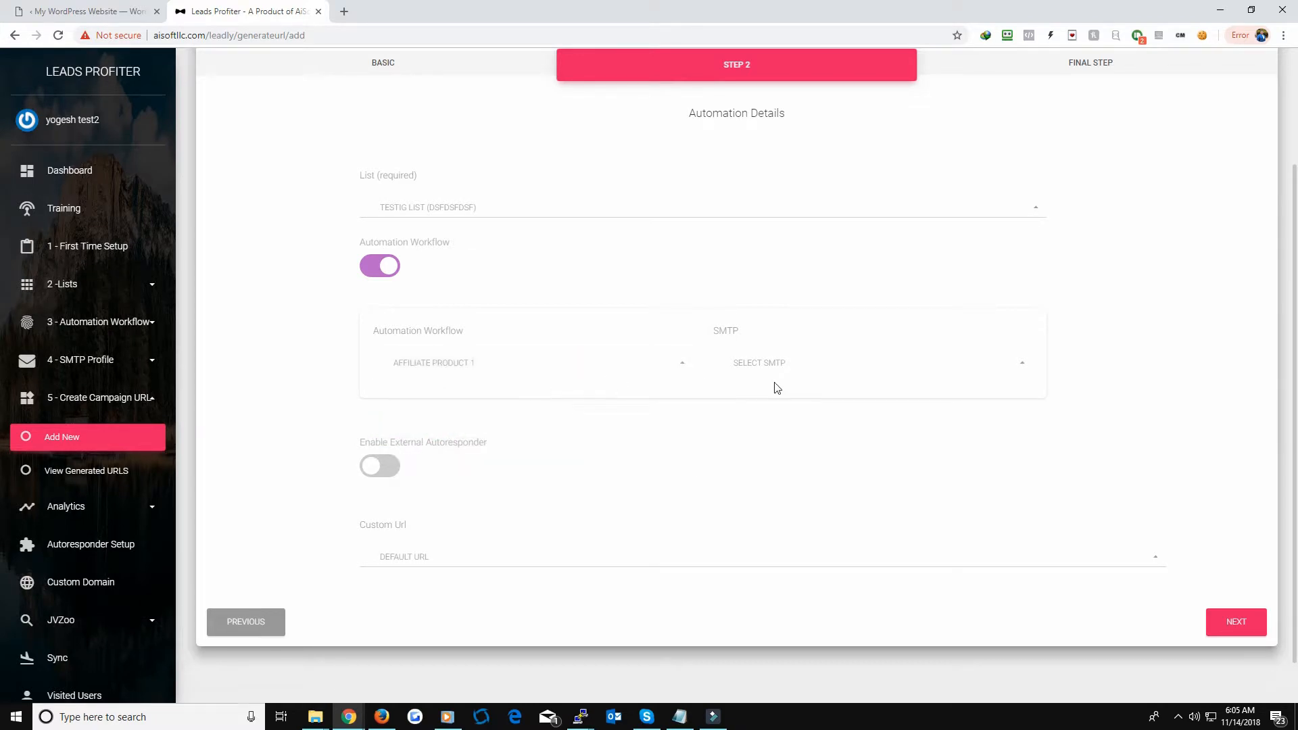
left_click(770, 363)
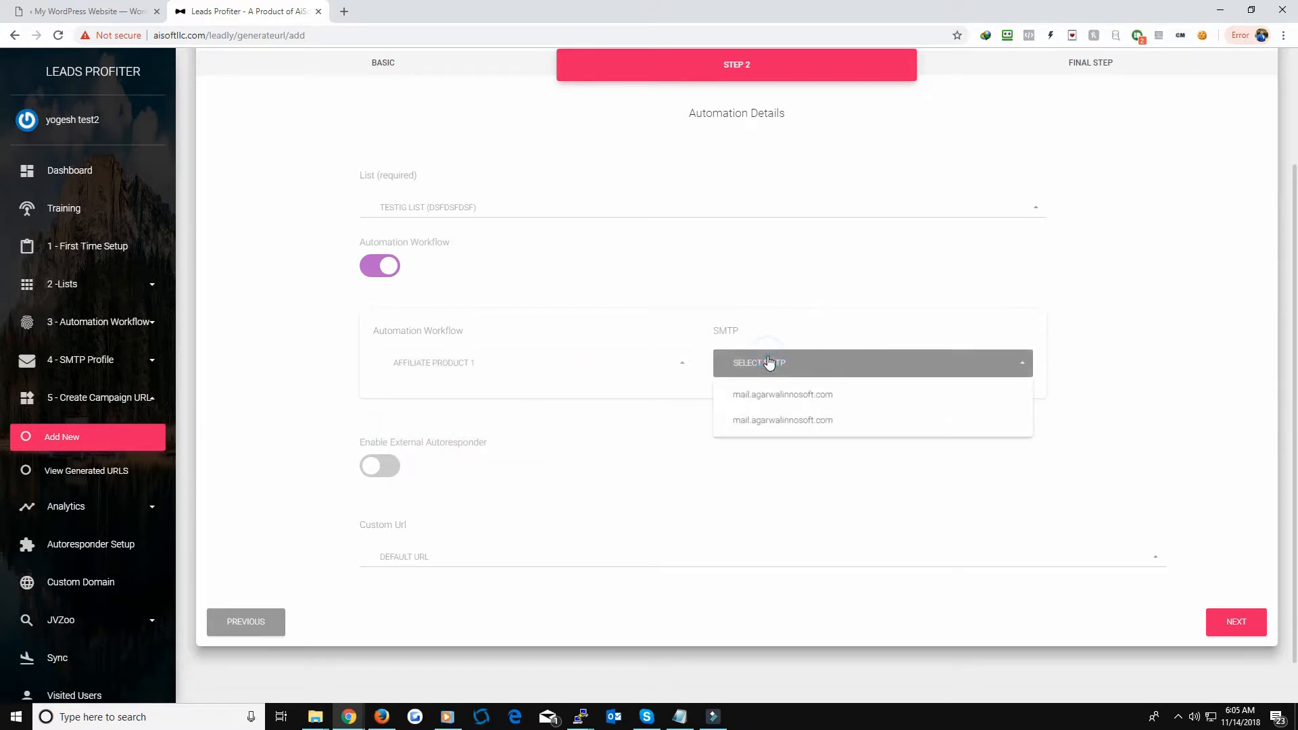
left_click(774, 405)
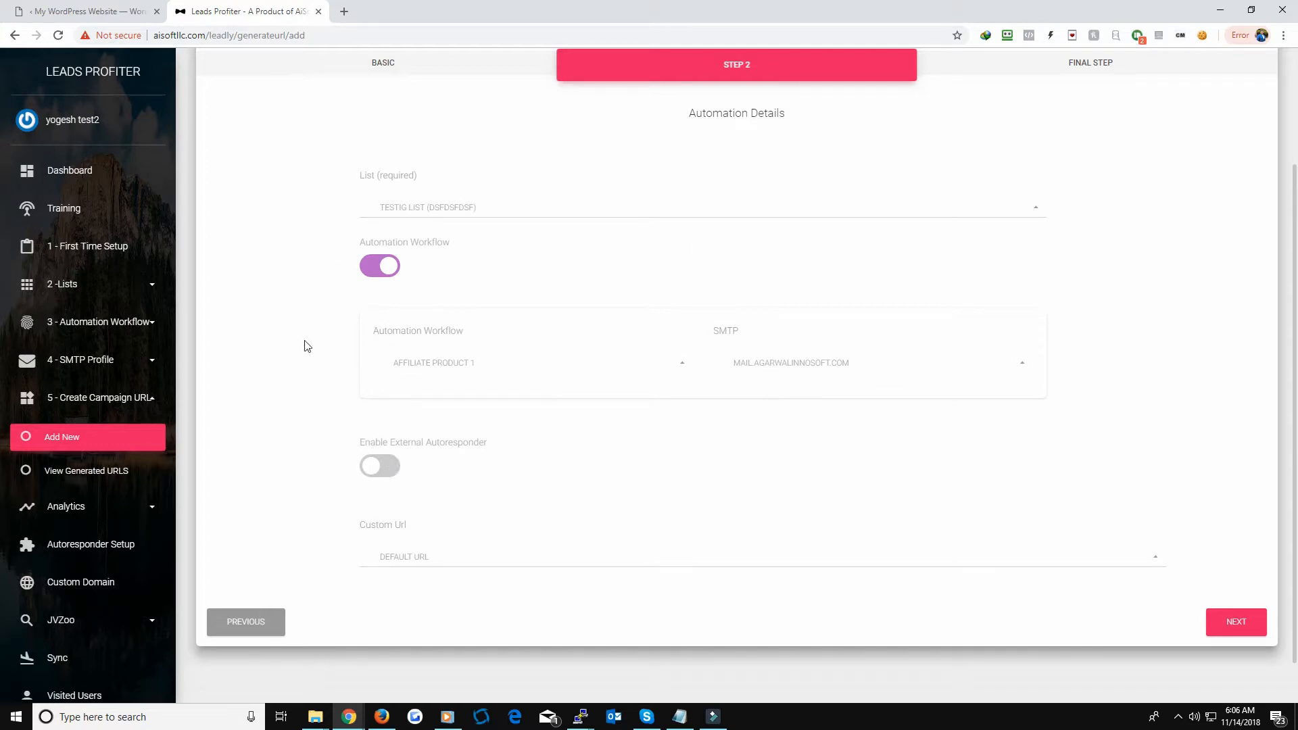
Step: Enable the external autoresponder to review the available account options, and turn it off again without choosing one
scroll(308, 331, "down", 1)
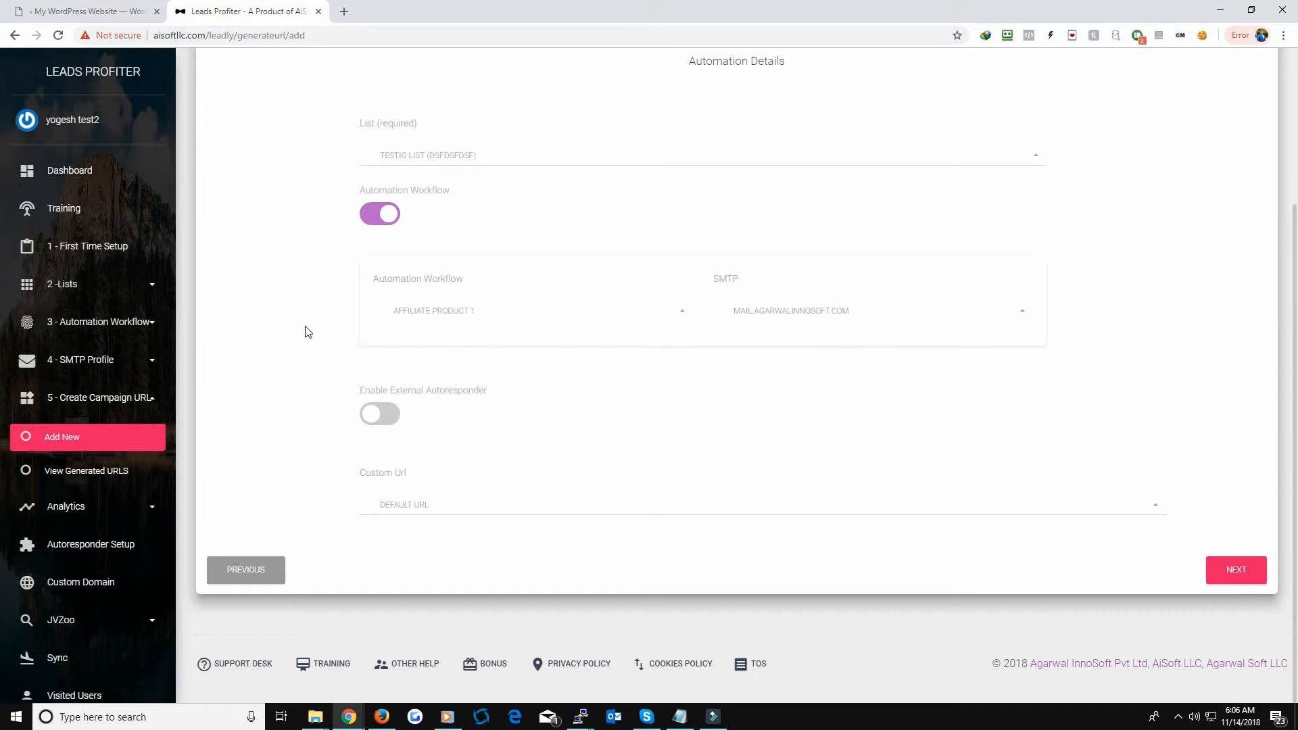
left_click(390, 421)
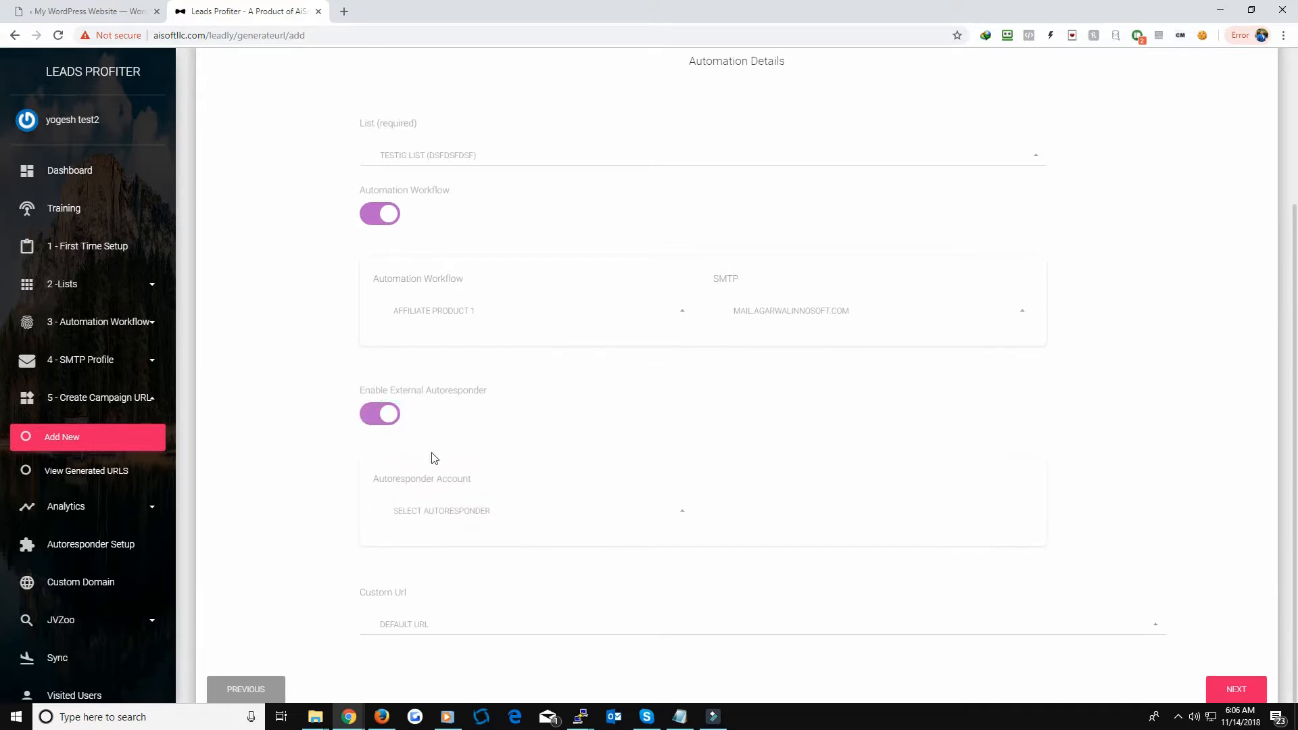
left_click(462, 512)
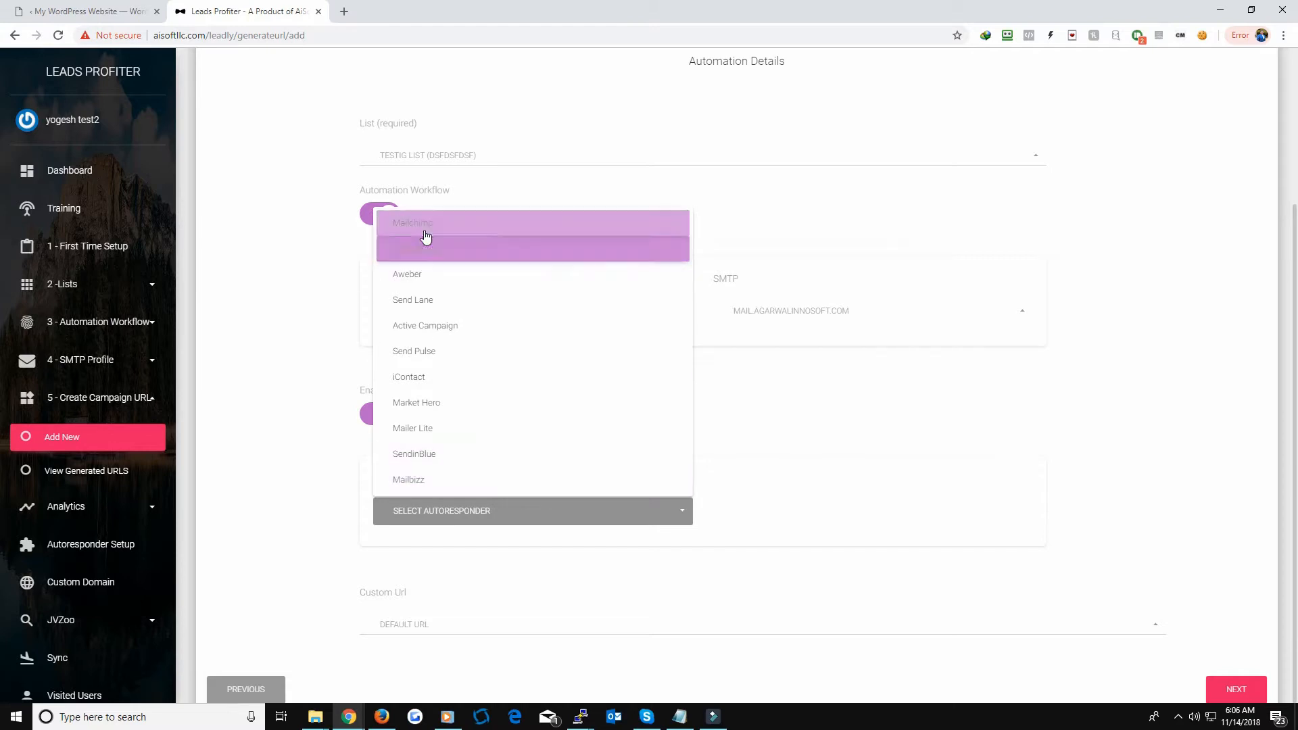
left_click(293, 481)
left_click(379, 413)
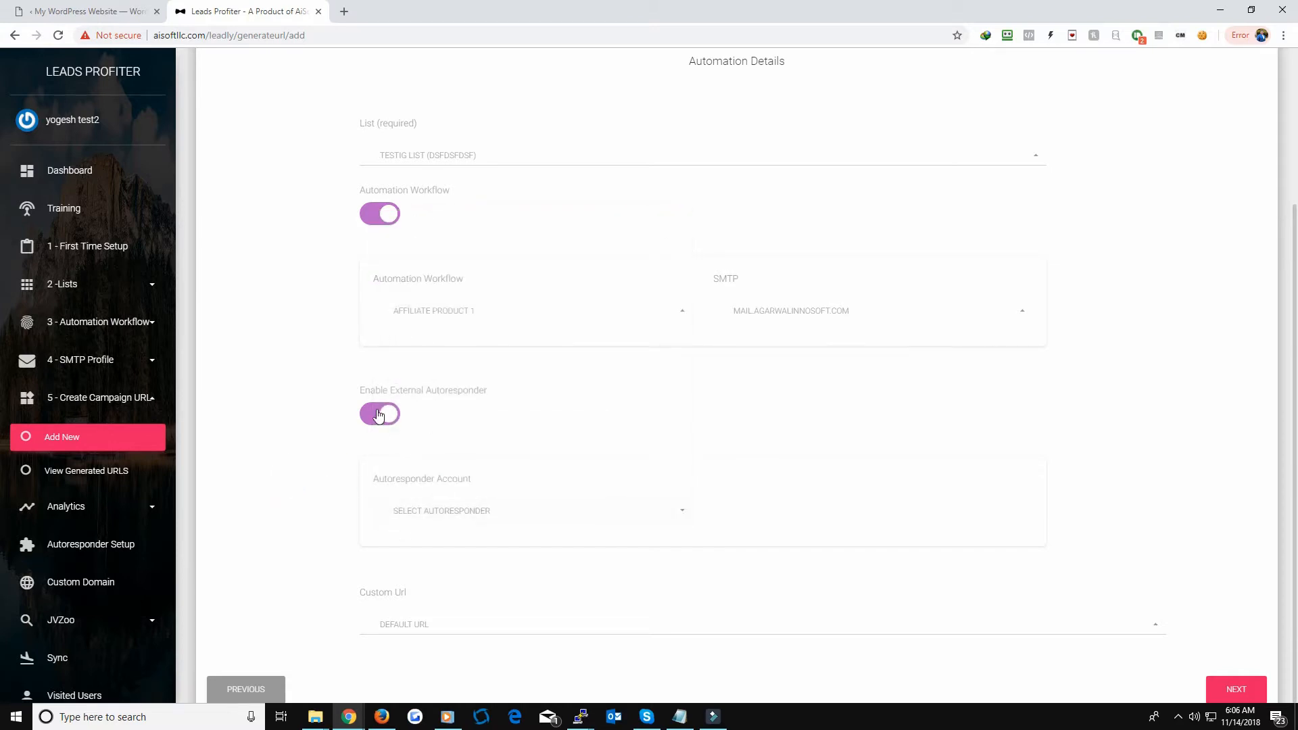
Step: Review the custom URL options, choose Default URL and proceed to the final step to generate the promote URL
left_click(411, 511)
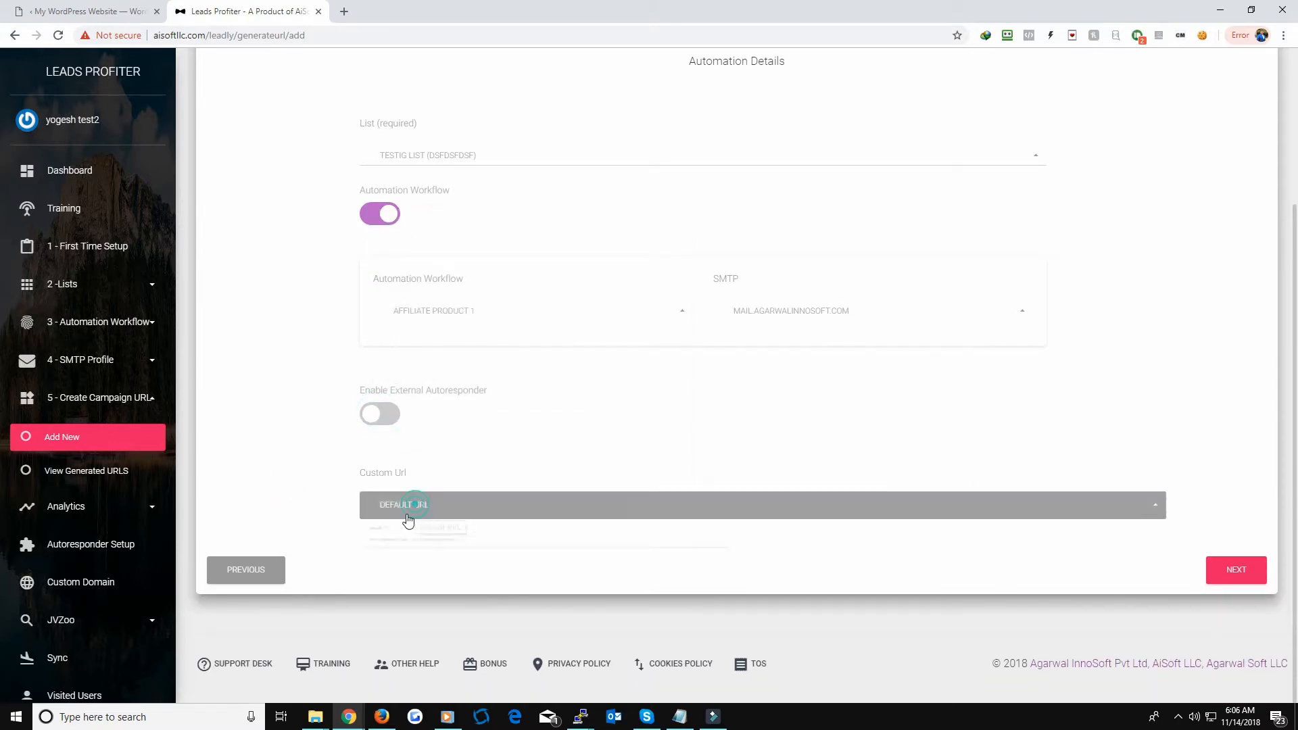
left_click(375, 478)
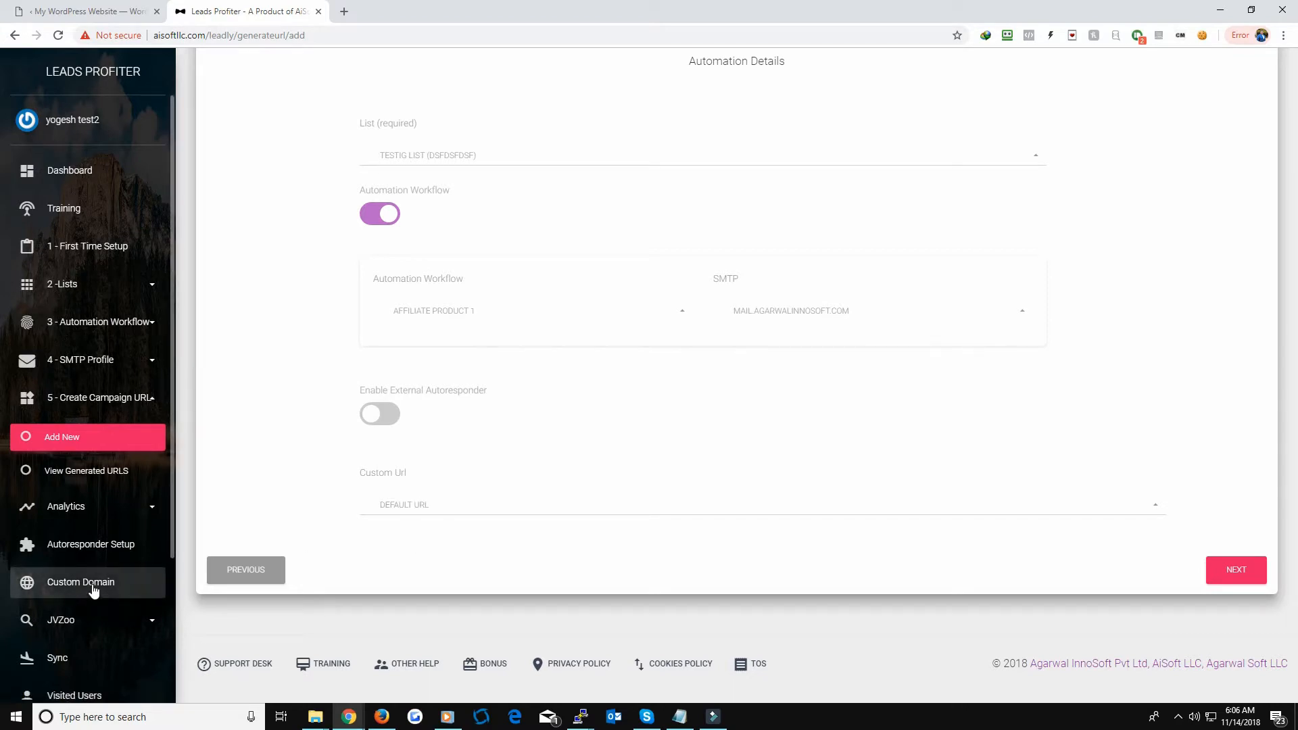
left_click(413, 505)
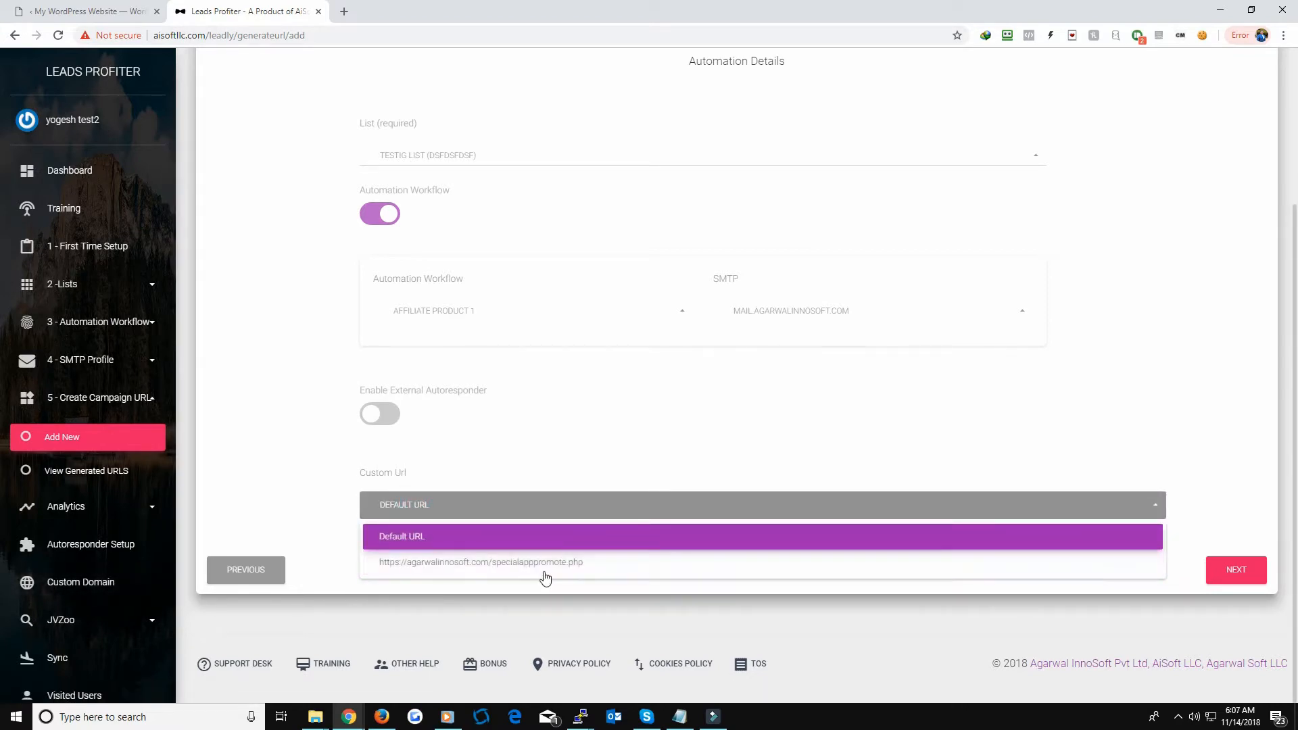
left_click(421, 540)
left_click(443, 506)
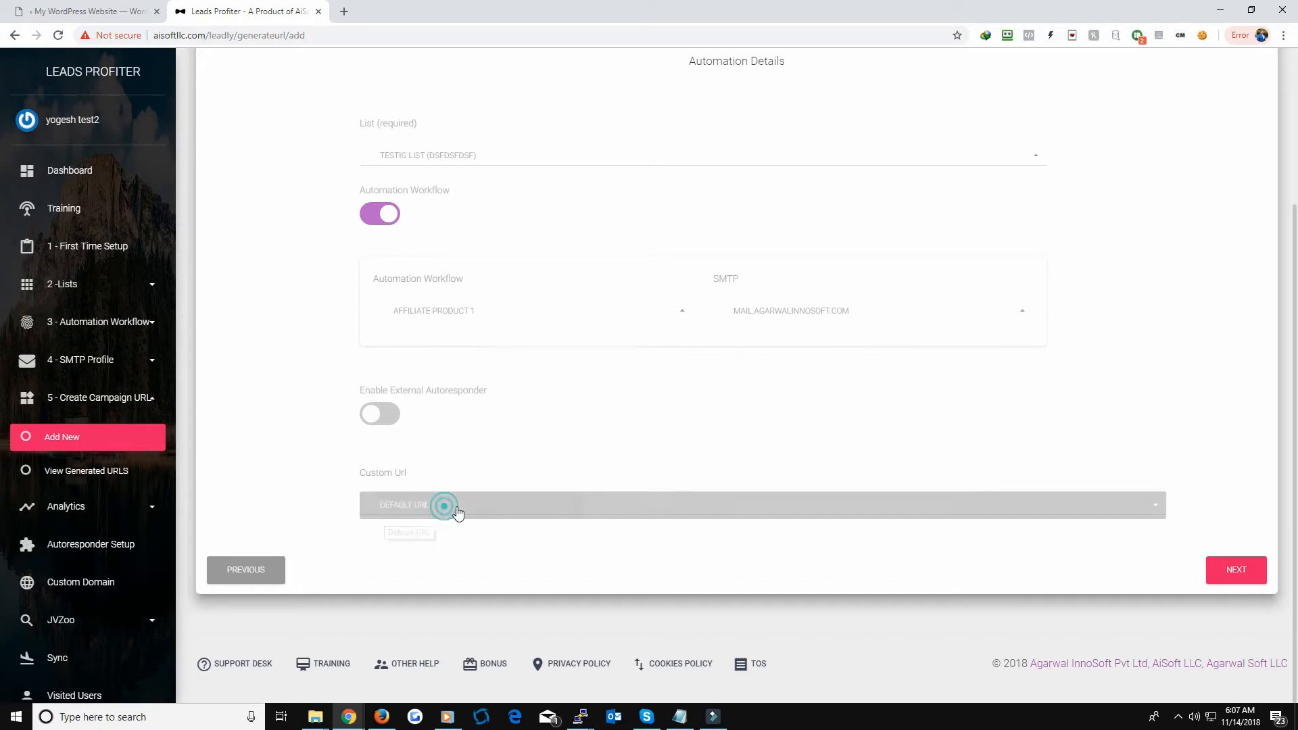
left_click(453, 508)
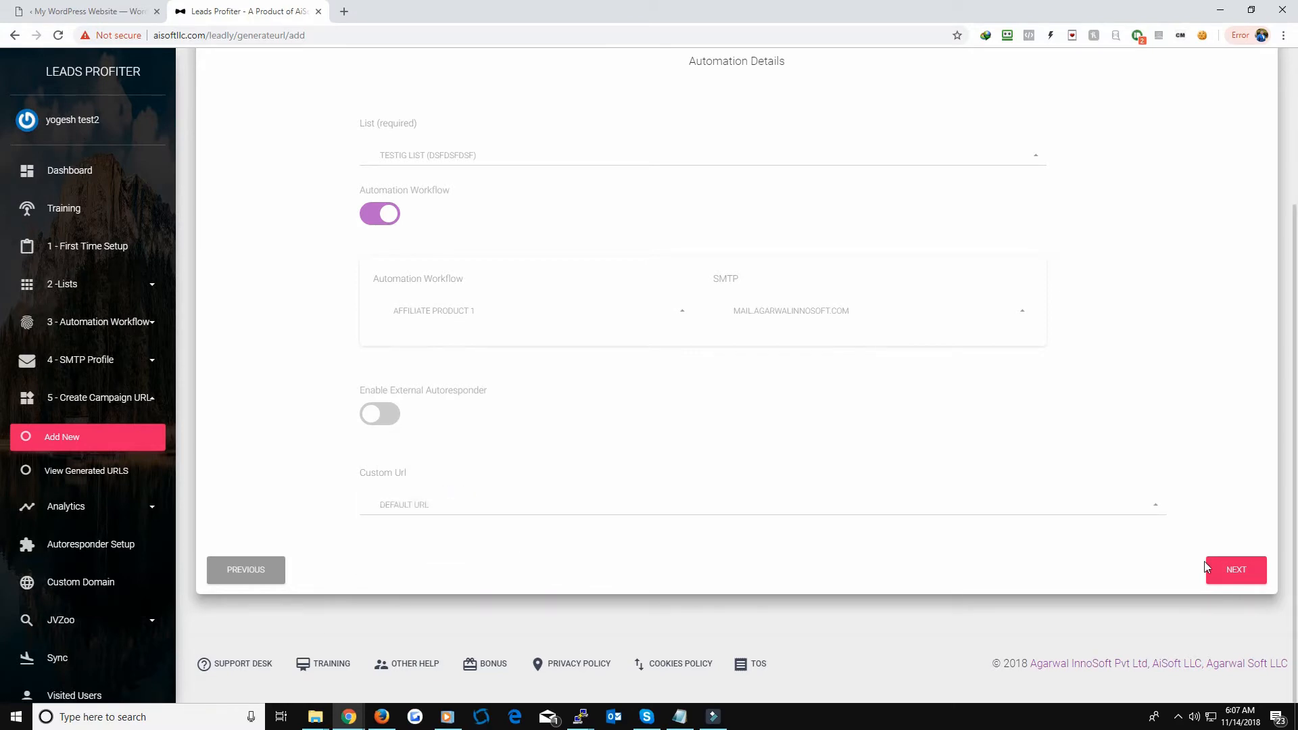
left_click(1238, 572)
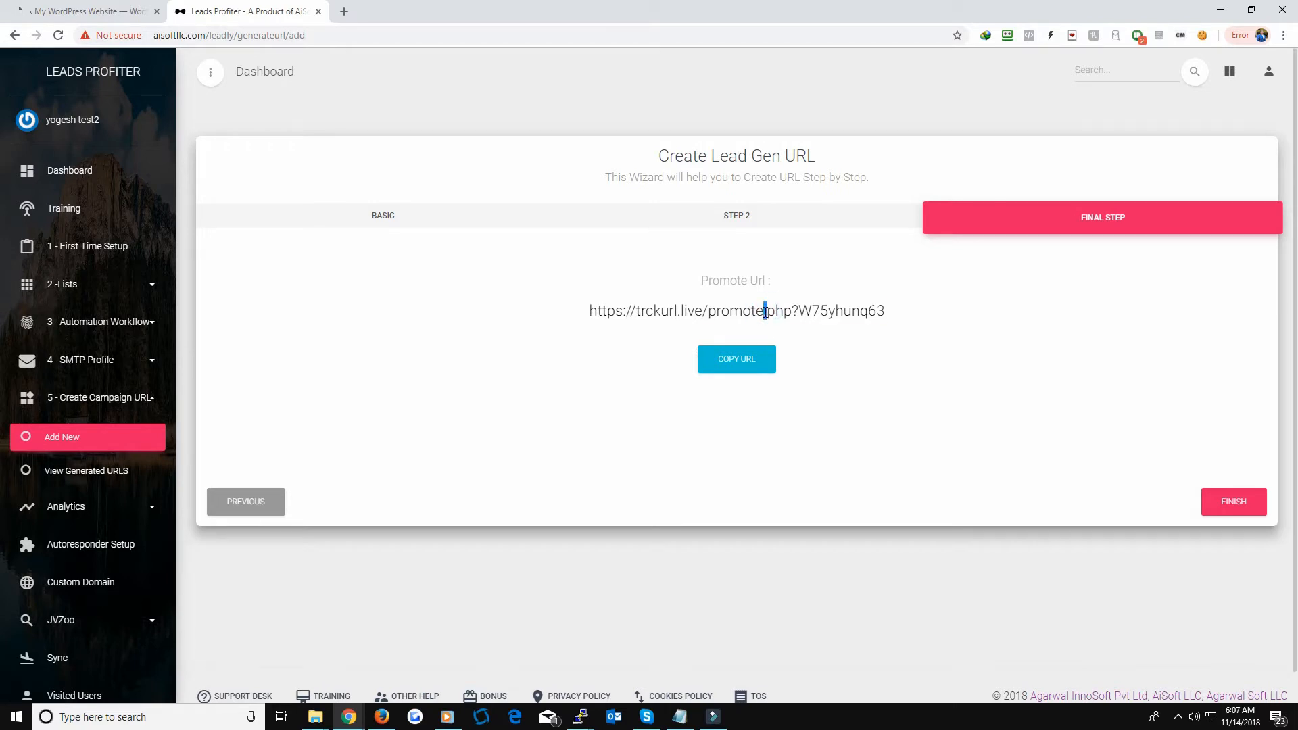
Step: Highlight the generated promote URL and open the list of generated campaign URLs
triple_click(768, 315)
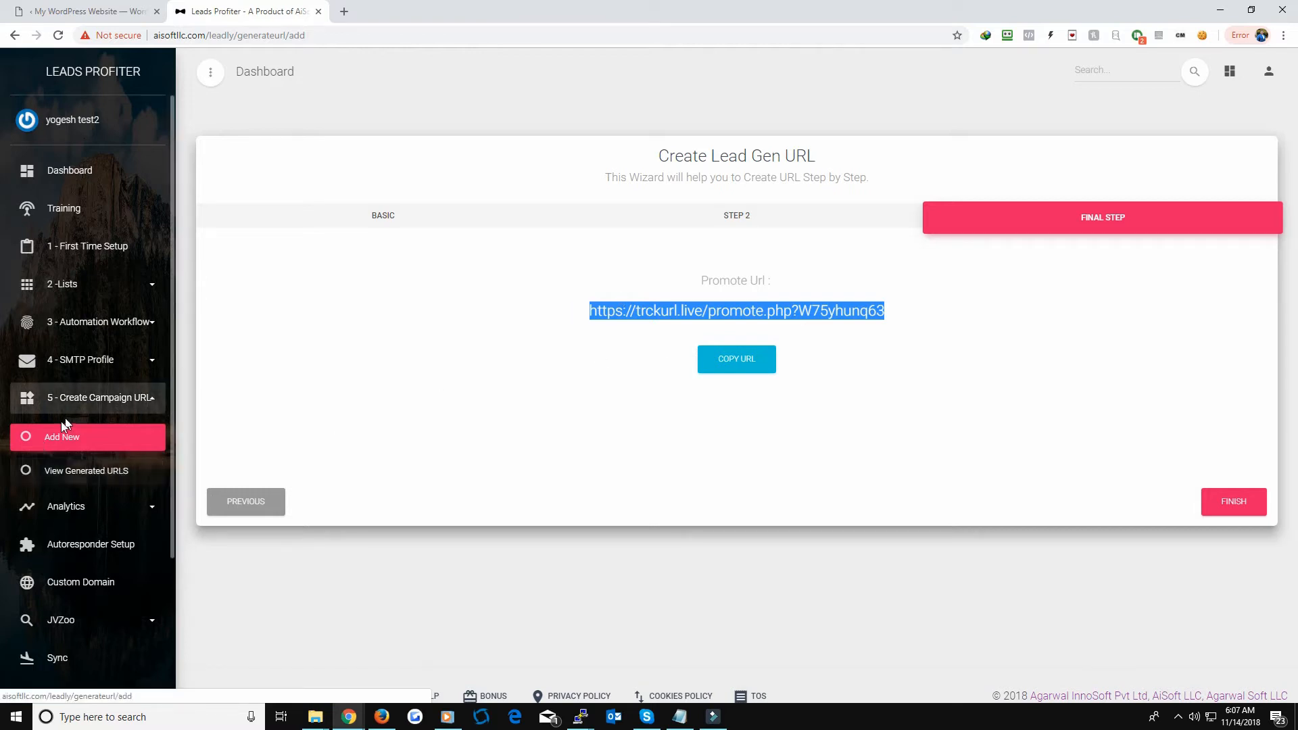
left_click(103, 478)
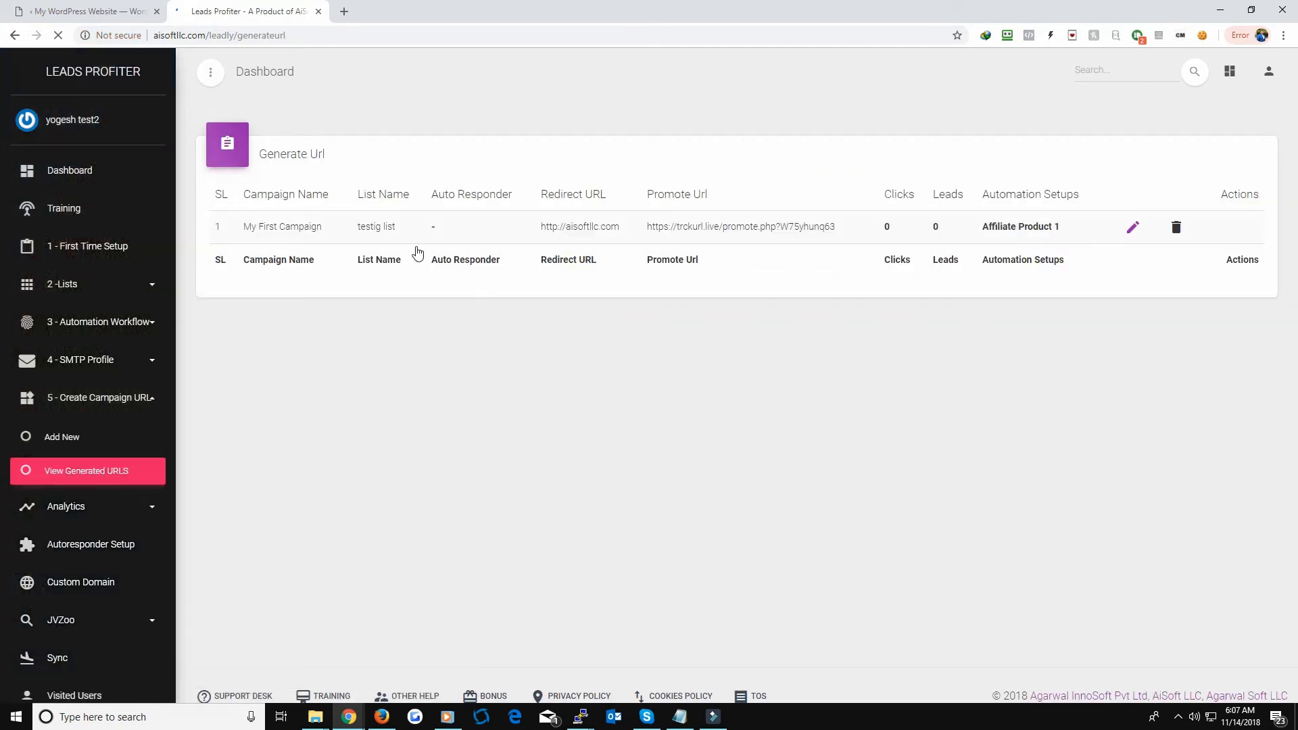